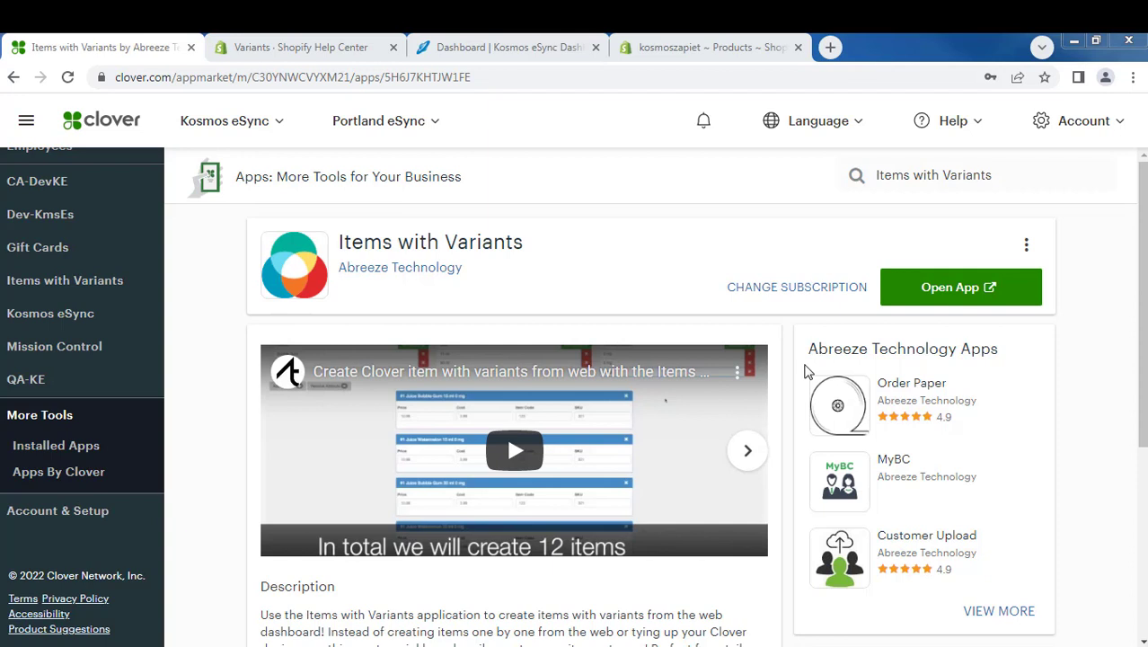
- Find the Items with Variants app in the Clover app market and open it
left_click(1011, 172)
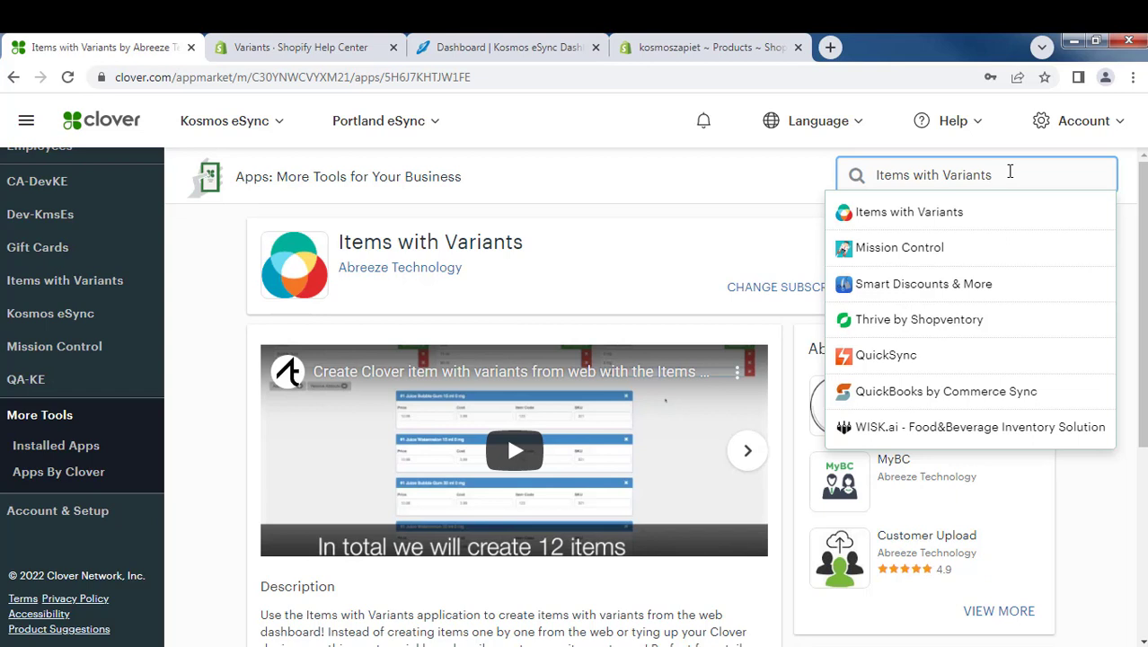
left_click(69, 286)
mouse_move(377, 114)
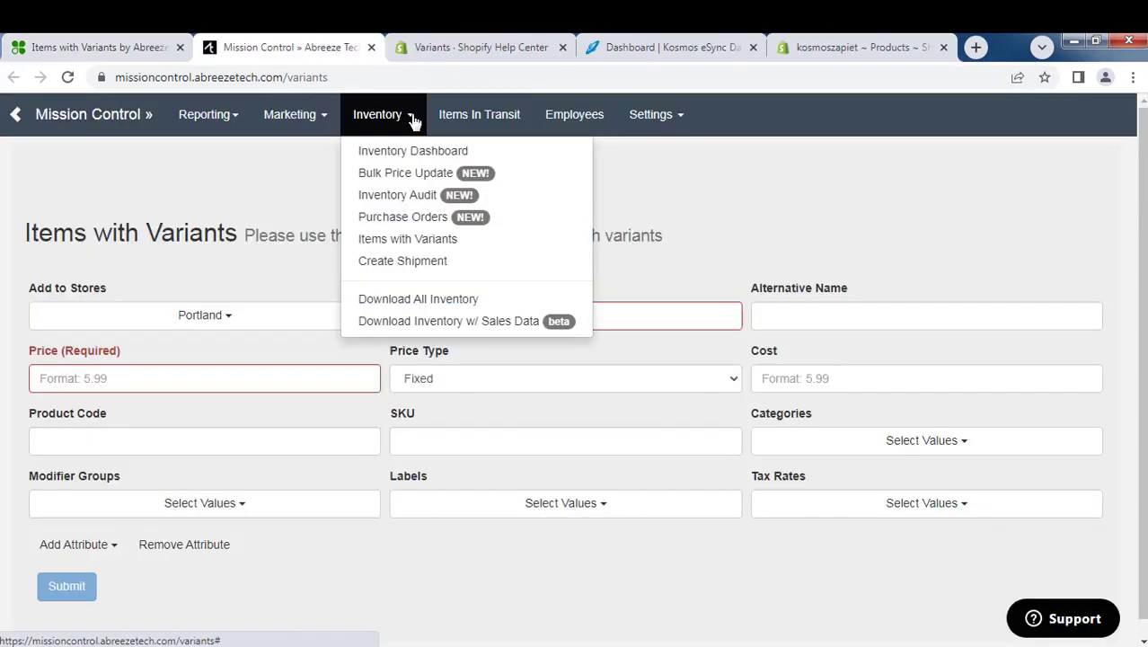
- Name the new item with variants "My Great T-Shirt"
left_click(414, 314)
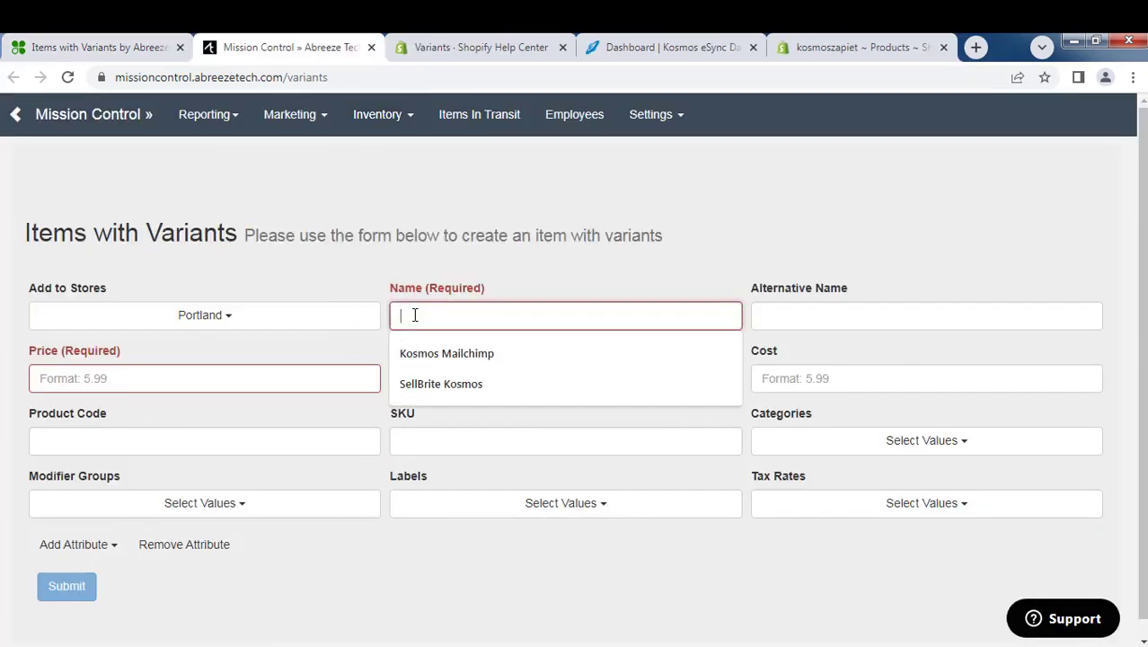
type("My Great T-Shirt")
key("Left")
key("Left")
key("Left")
key("Left")
key("Left")
key("Left")
key("Left")
type("Great")
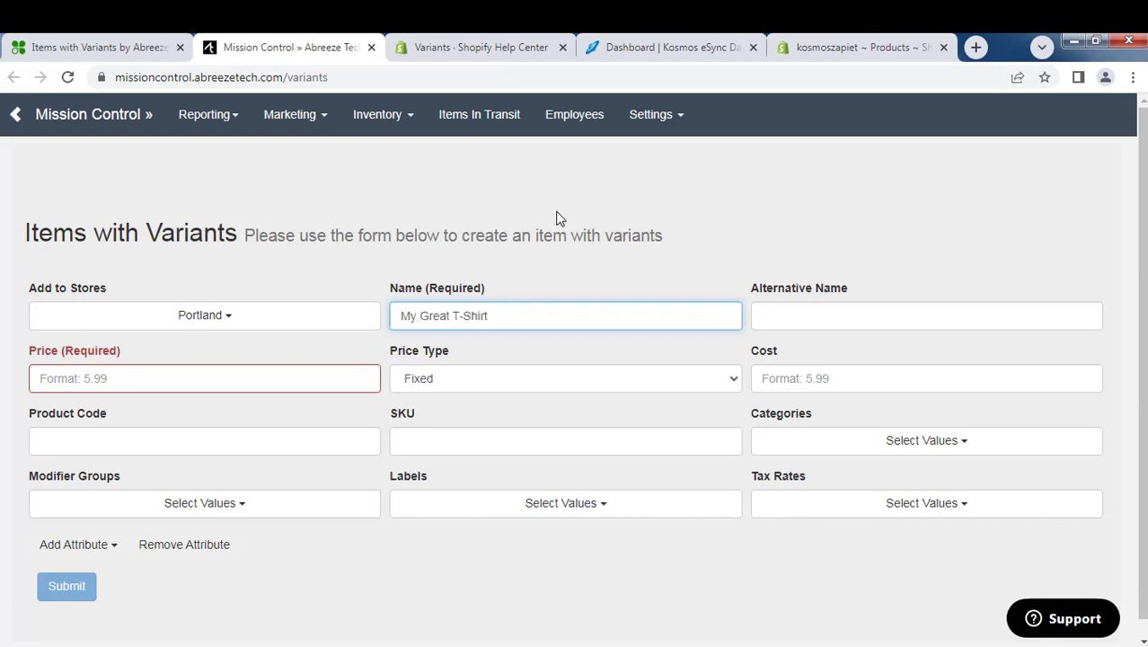
- Set the item's price to 55 and its cost to 22
left_click(483, 383)
key("Escape")
key("shift+Tab")
type("55")
left_click(850, 378)
type("22")
- Set the item's SKU to MYTSHIRT and assign it to the Mens category
left_click(479, 441)
left_click(448, 475)
left_click(868, 447)
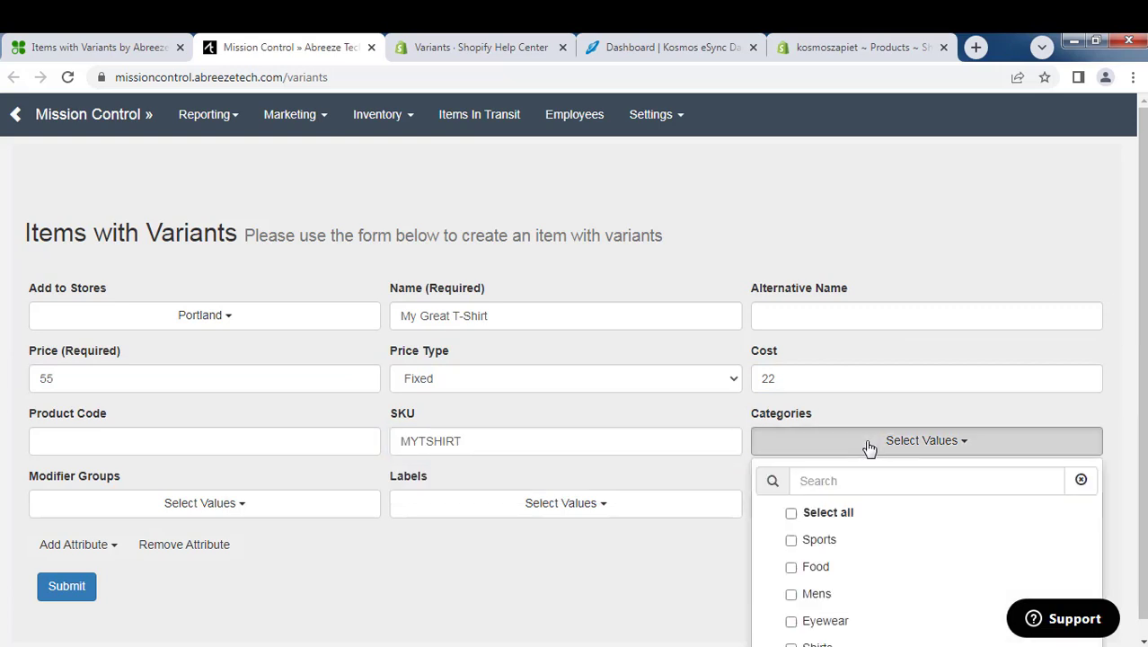
left_click(790, 594)
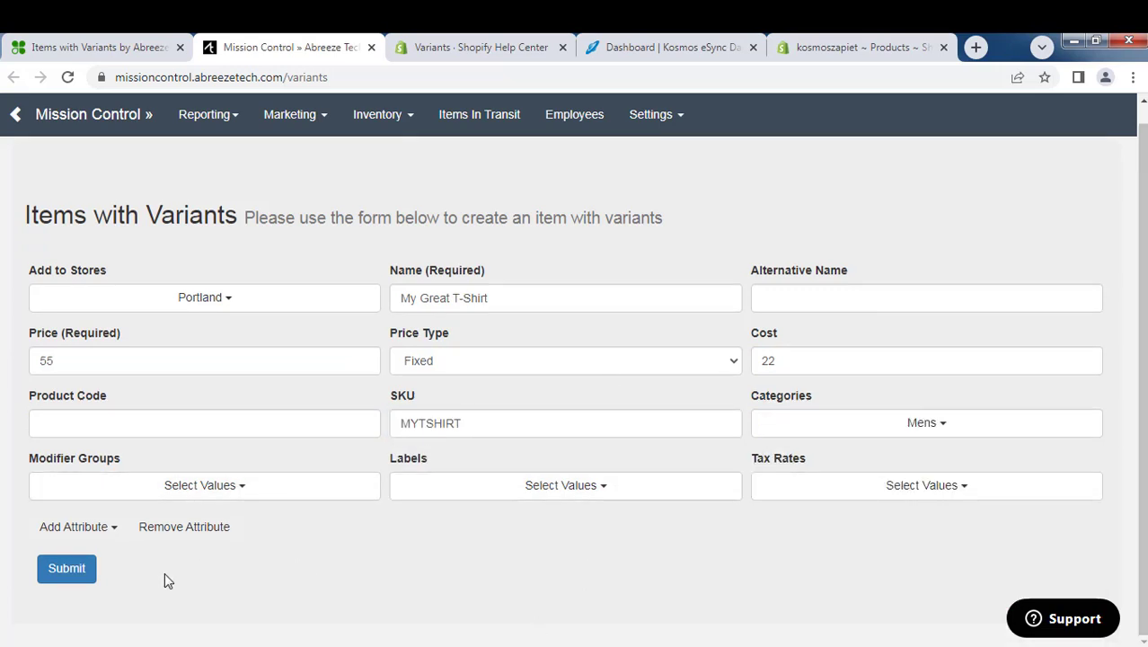
- Add the preset Color attribute to the item and remove its Blue option
left_click(112, 530)
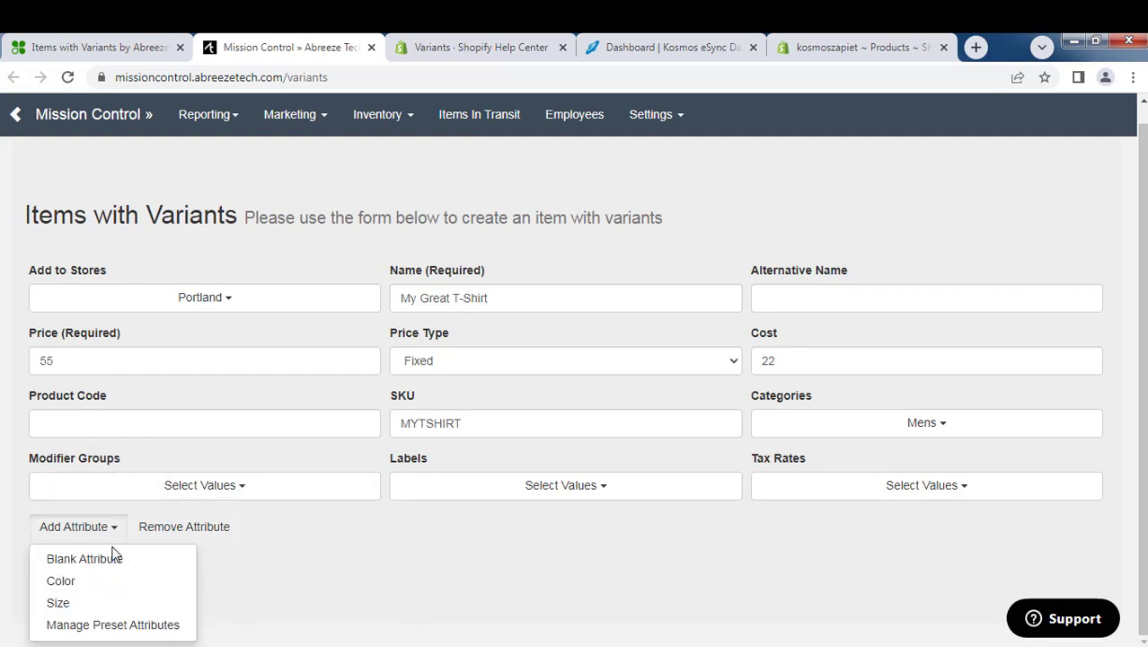
left_click(61, 582)
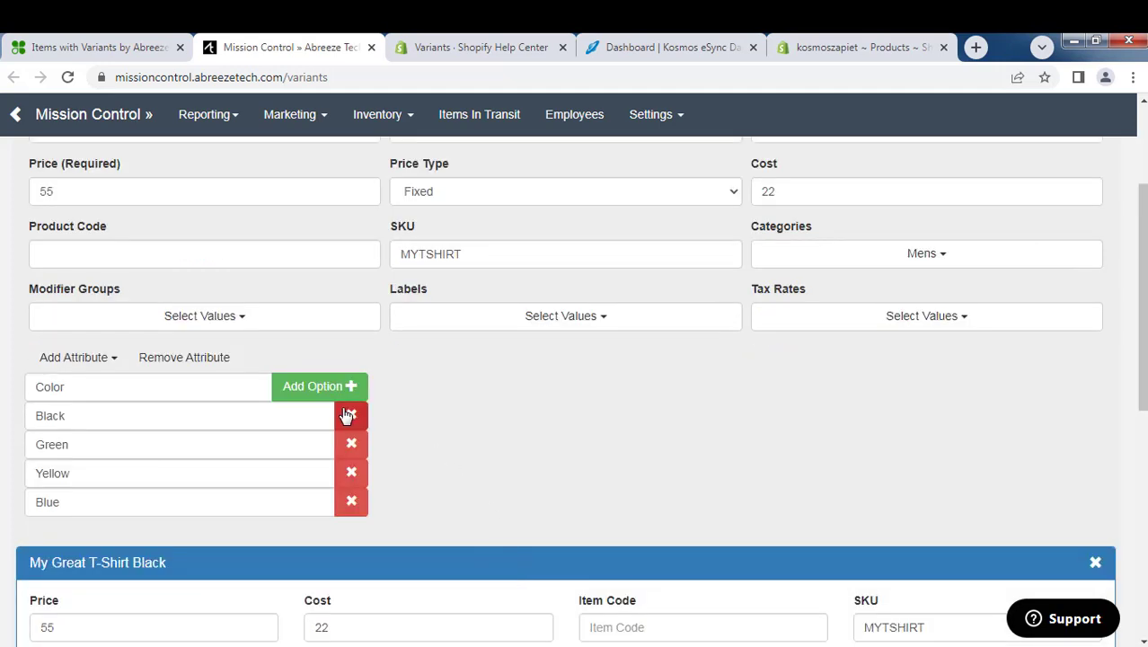
left_click(353, 503)
- Set the Black, Green and Yellow variant SKUs to MYTSHIRTBLK, MYTSHIRTGTRN and MYTSHIRTYLL, and submit the item
scroll(554, 439, "down", 4)
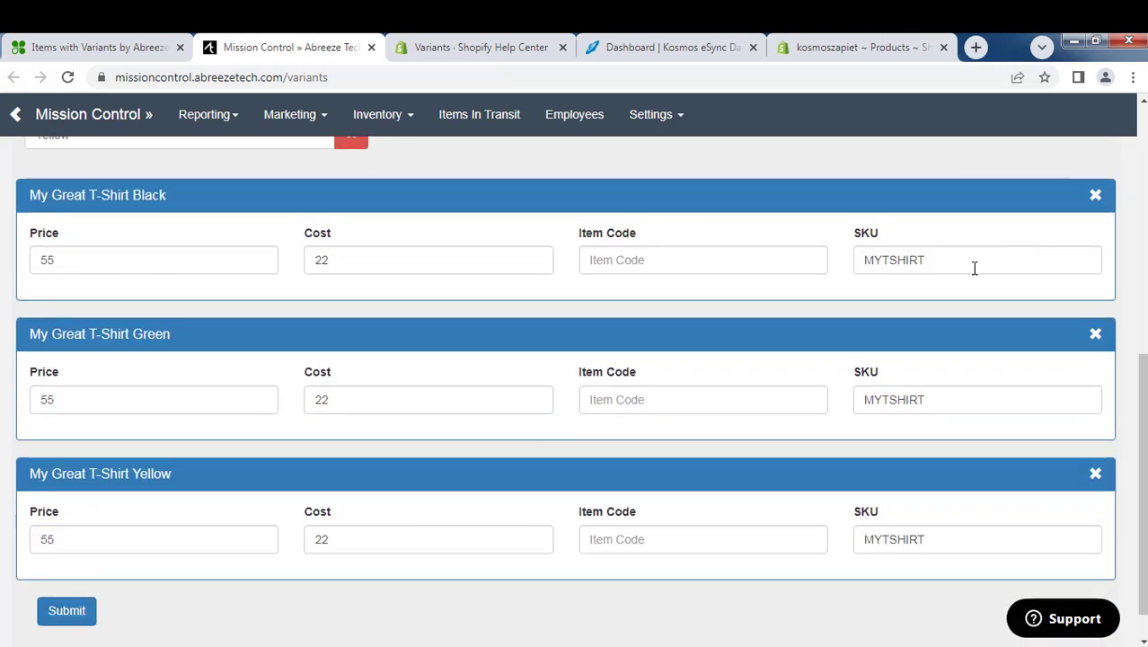
left_click(965, 268)
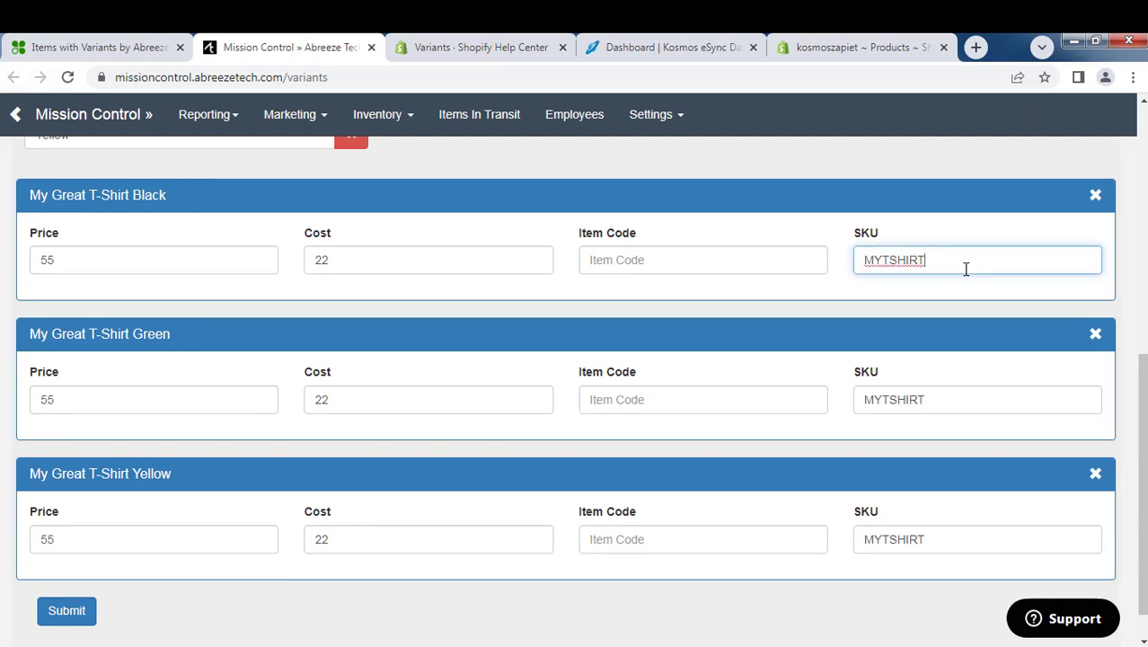
type("B")
type("LK")
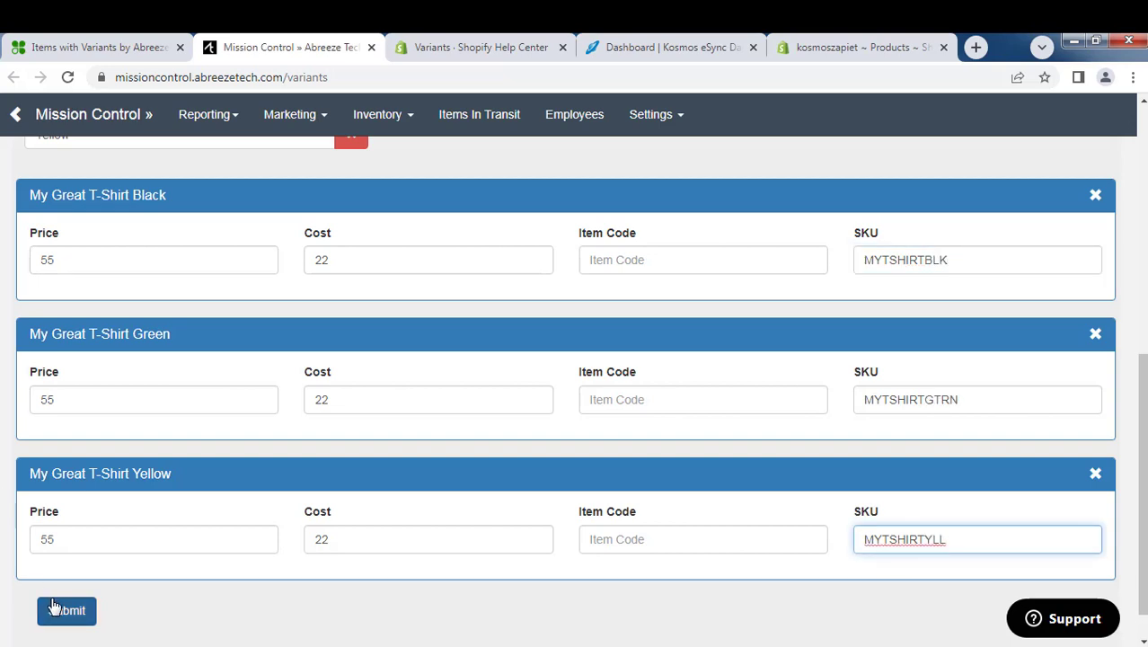
left_click(55, 610)
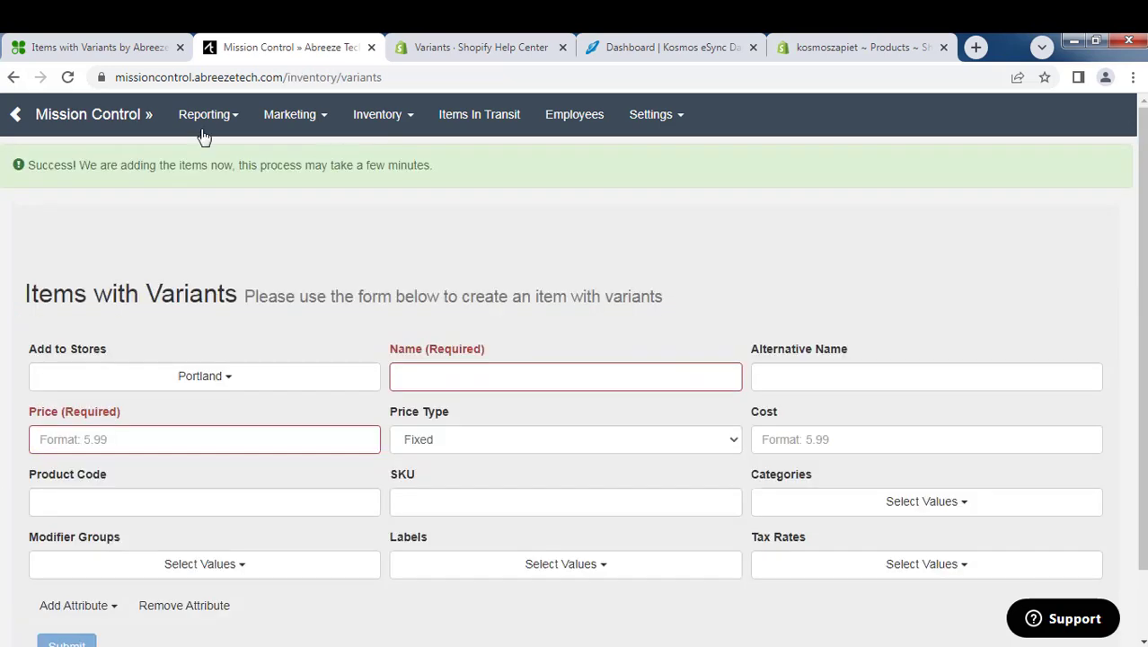
- In the Clover inventory item list, set the stock count of all three My Great T-Shirt variants to 5
left_click(90, 51)
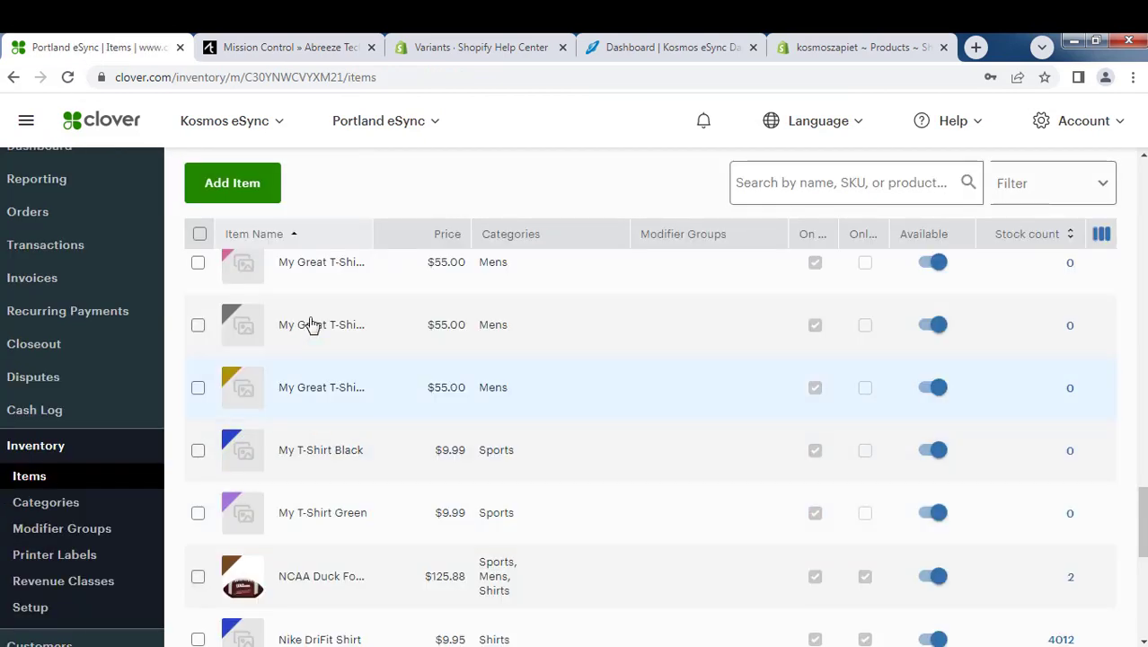
scroll(317, 284, "up", 2)
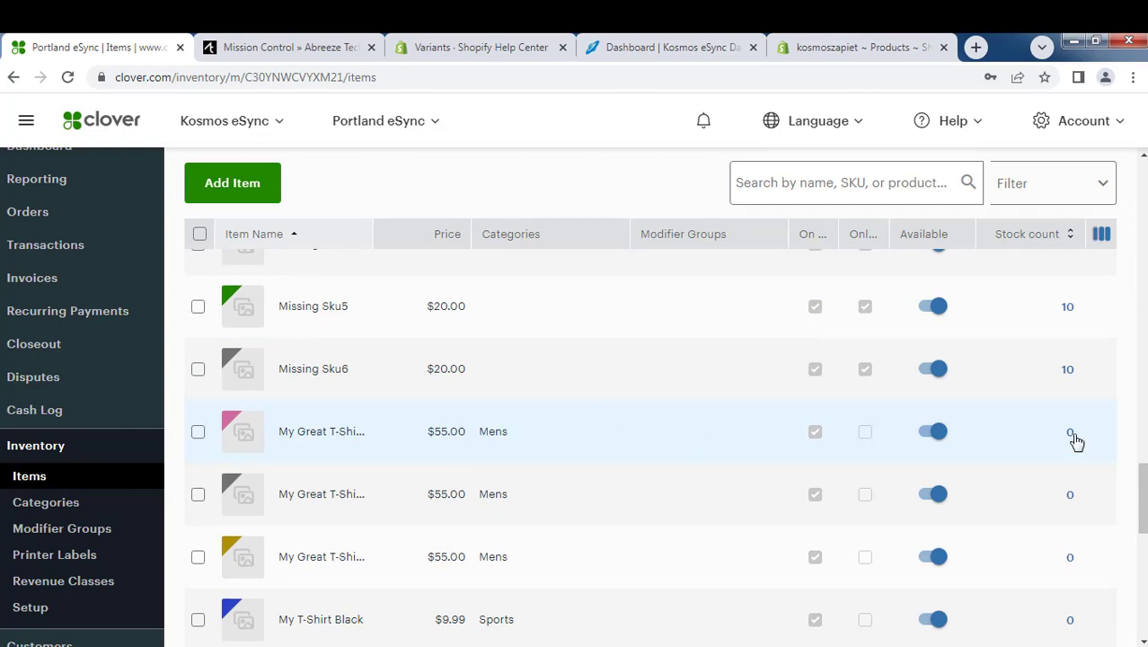
left_click(1075, 441)
type("5")
key("Return")
left_click(1089, 395)
type("5")
left_click(589, 453)
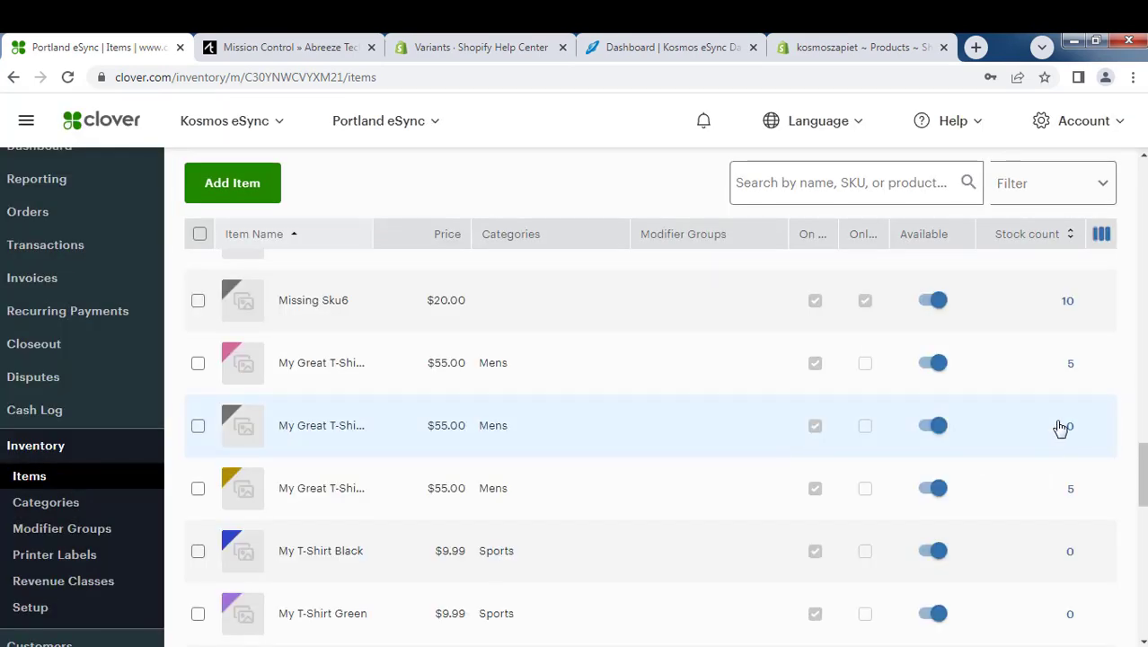
left_click(1070, 424)
type("5")
key("Return")
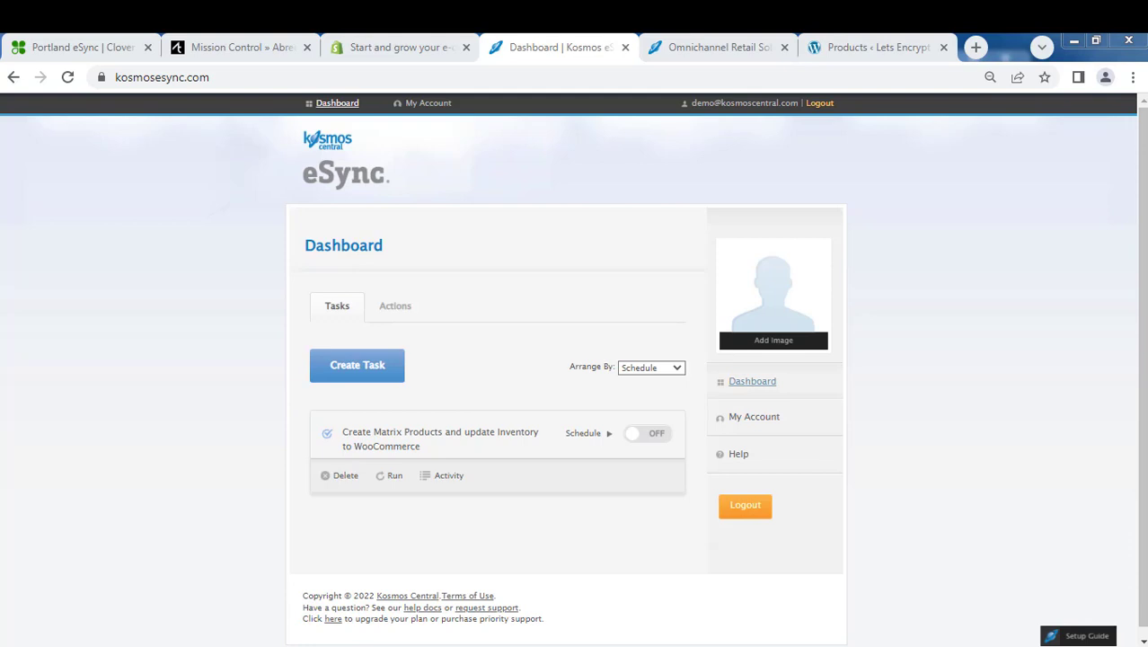
- In Kosmos eSync, examine the actions of the "Create Matrix Products and update Inventory to WooCommerce" task and return to the task list
left_click(411, 439)
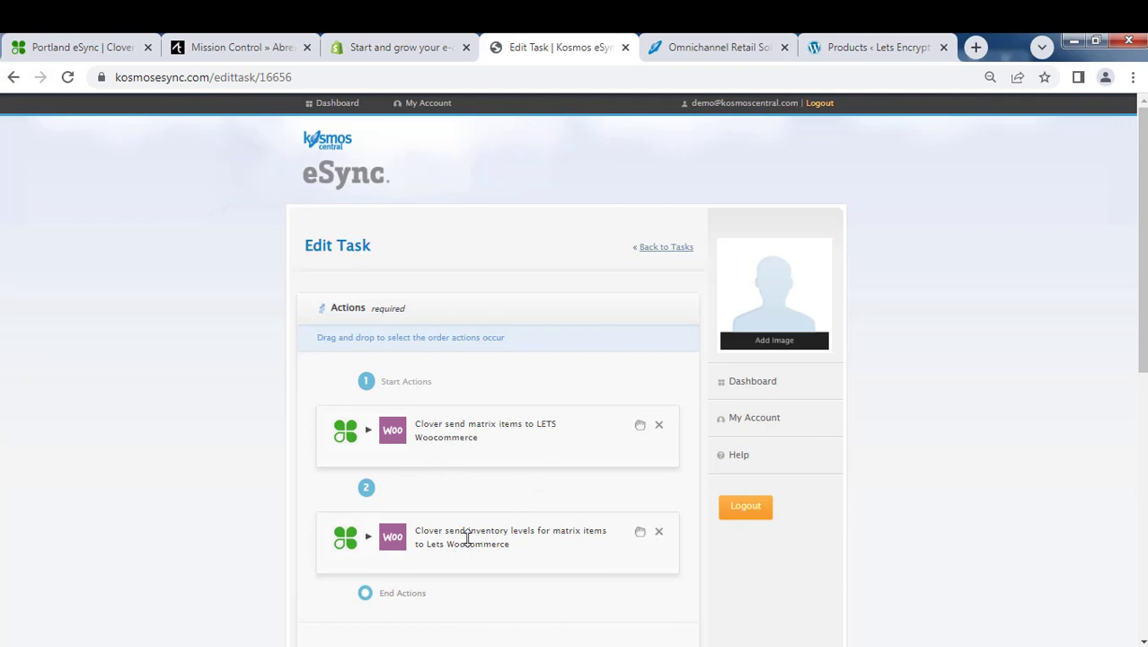
left_click(656, 252)
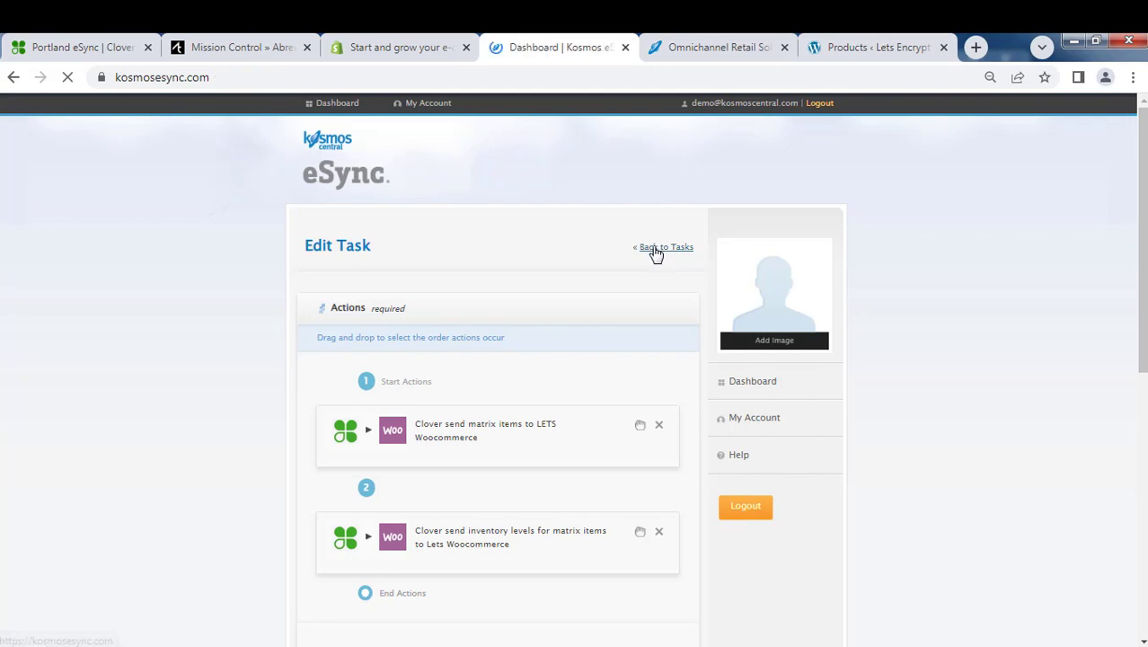
- Preview the every-day schedule options for the task and close them without applying a schedule
left_click(643, 429)
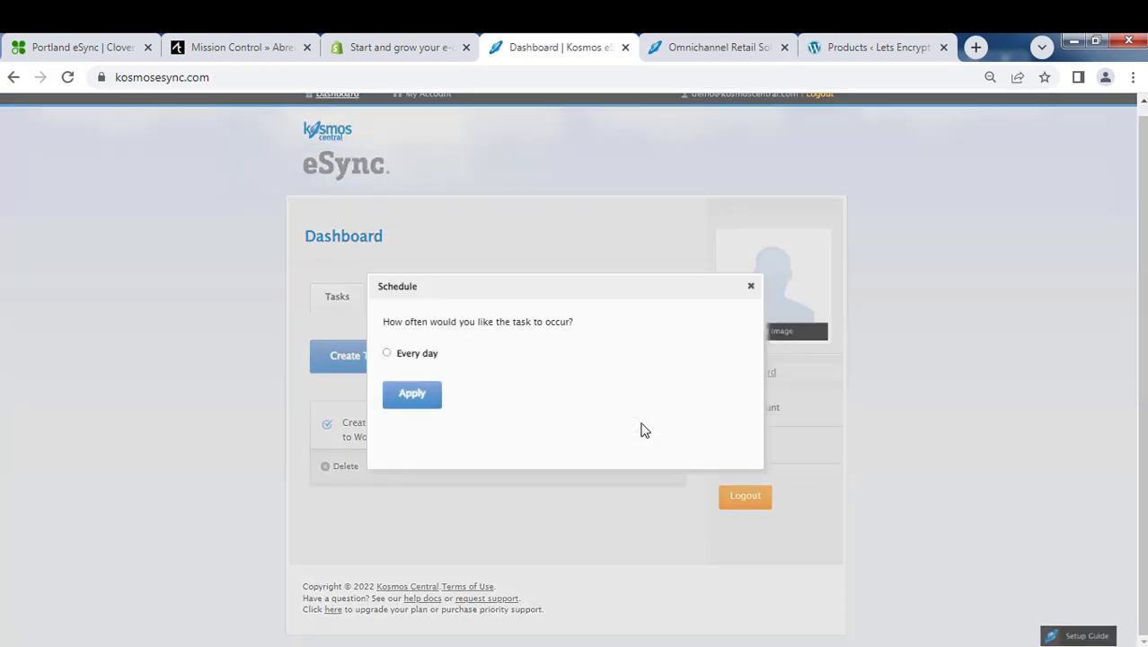
left_click(387, 354)
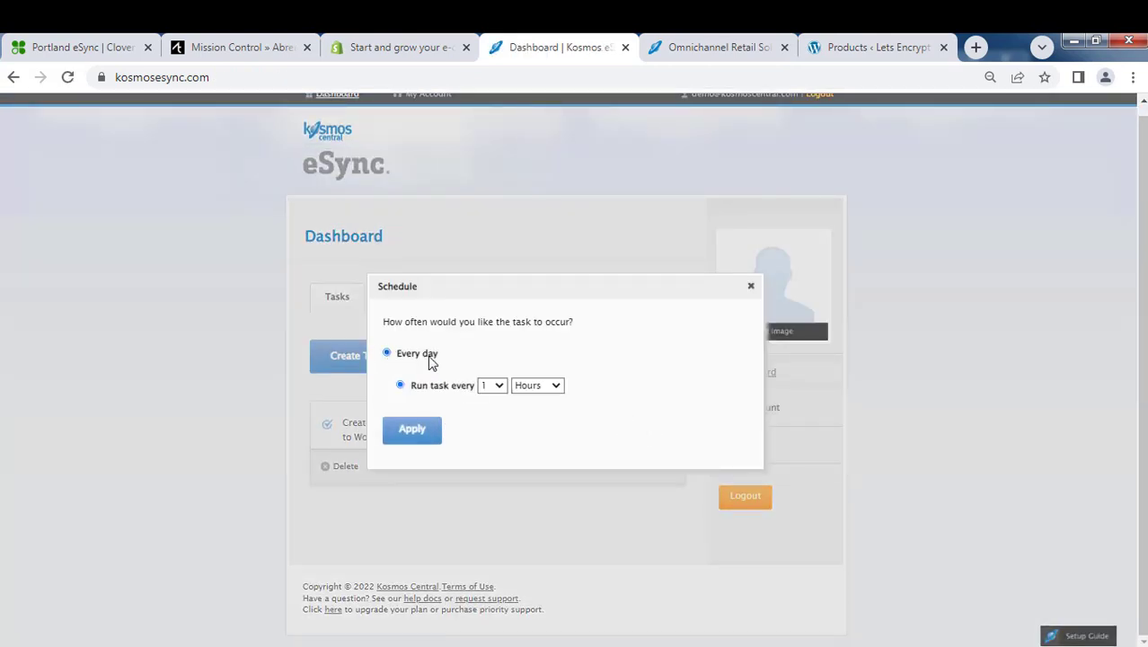
left_click(524, 392)
left_click(536, 399)
left_click(751, 286)
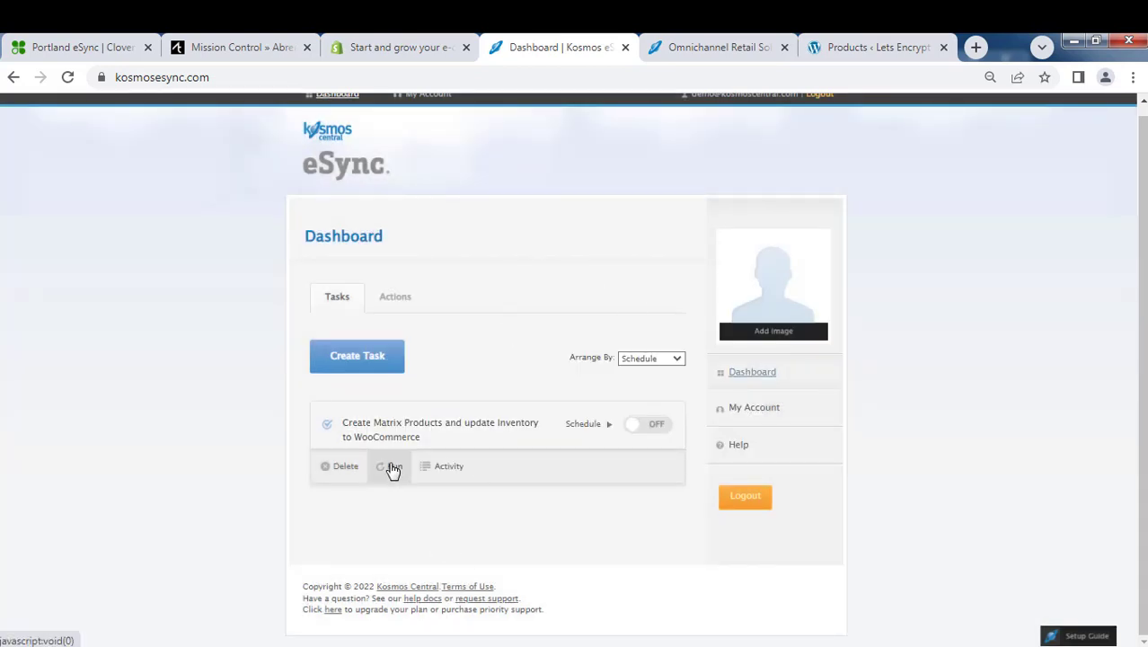
- Switch to the WooCommerce products page, reload it and examine the existing products
left_click(850, 47)
left_click(67, 77)
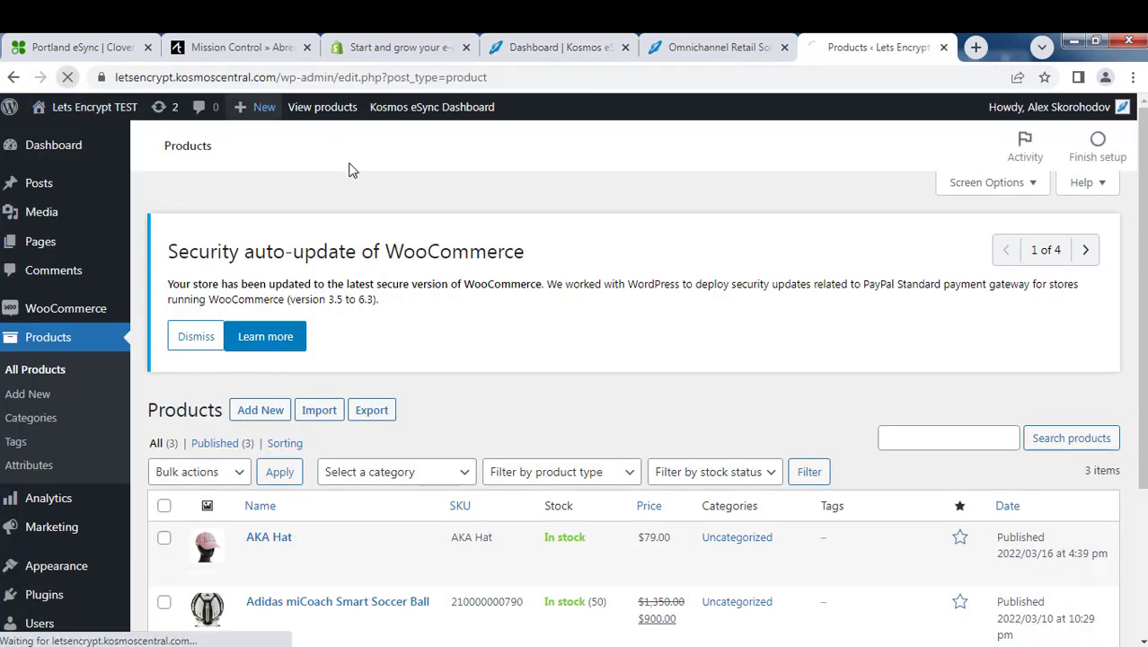
scroll(454, 262, "down", 2)
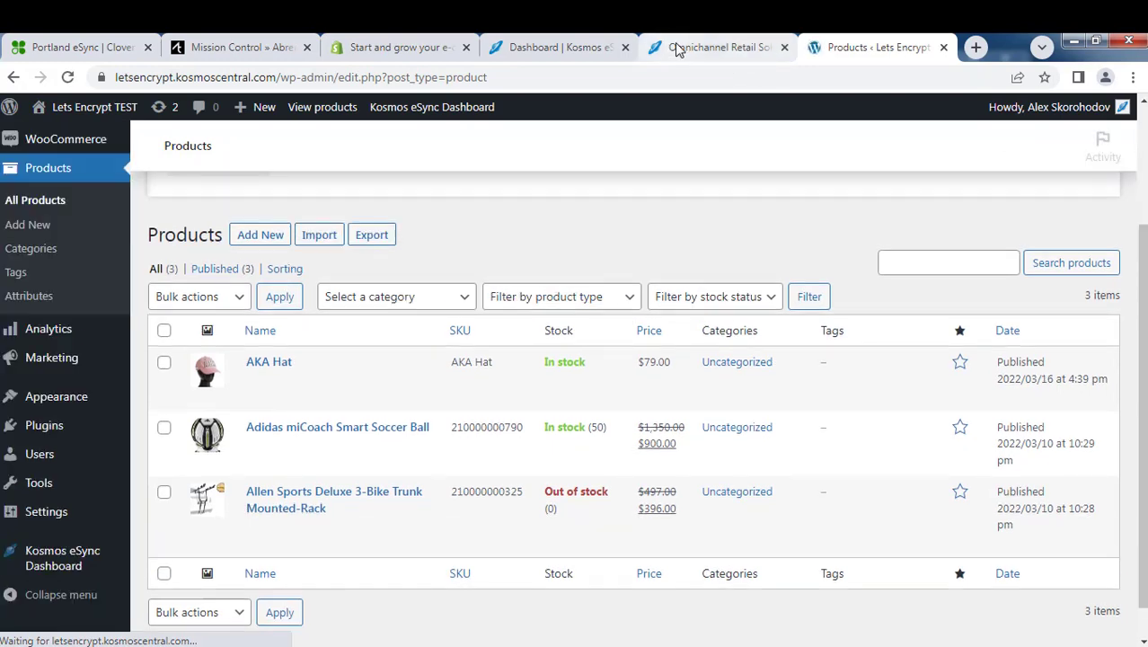
- Return to Kosmos eSync, run the "Create Matrix Products and update Inventory to WooCommerce" task and dismiss its progress window
left_click(583, 56)
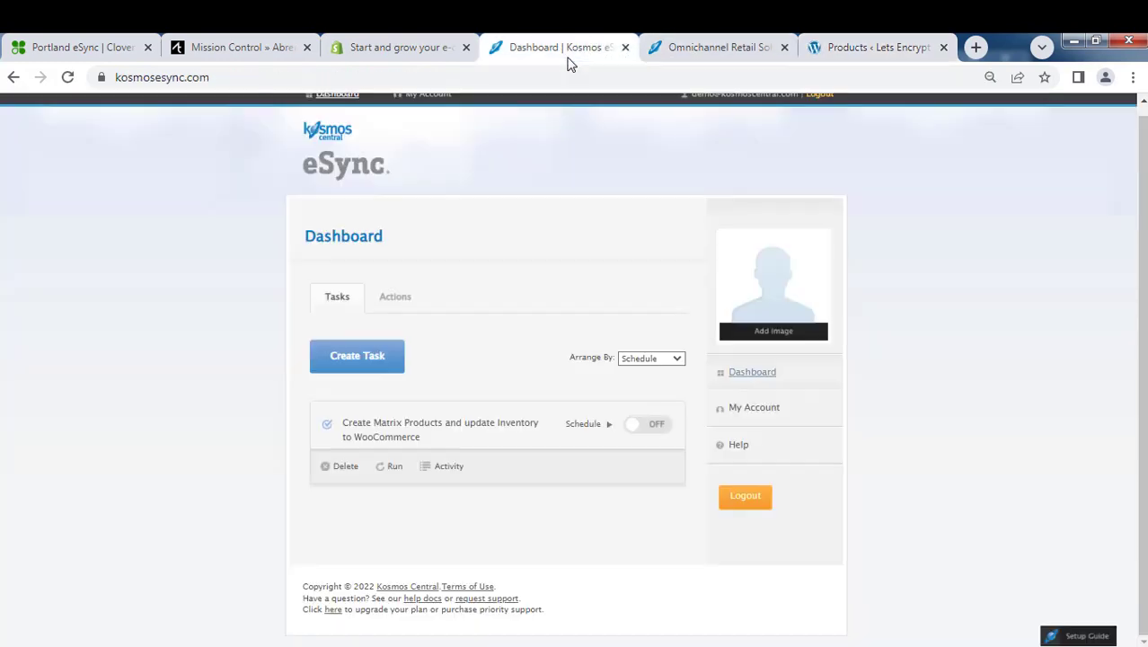
left_click(394, 467)
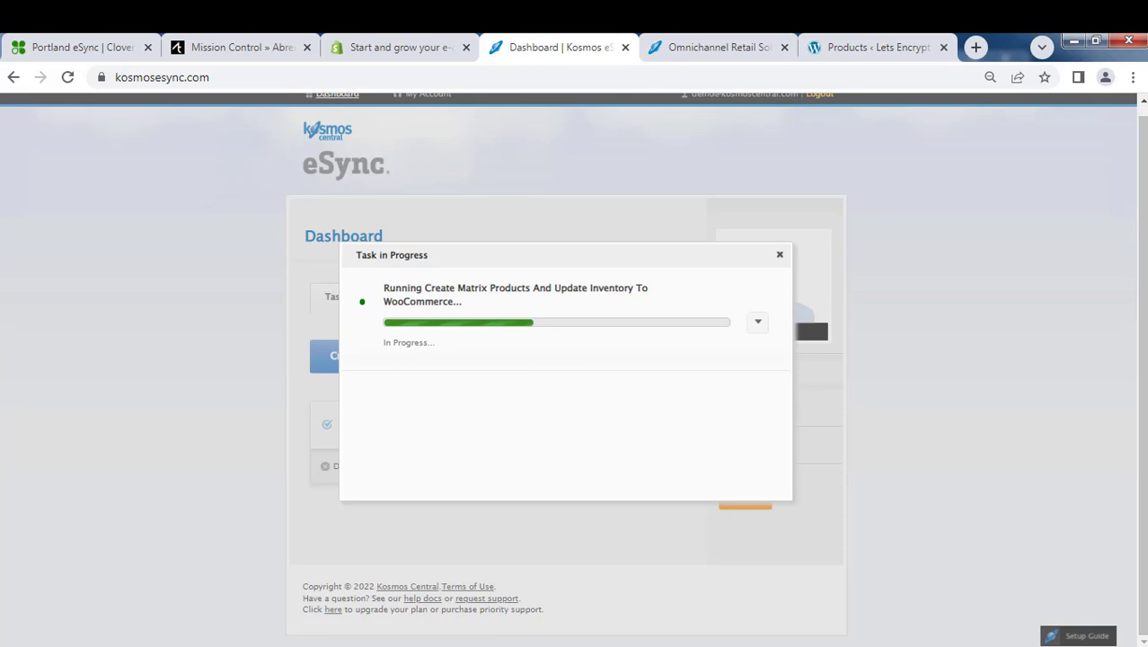
left_click(778, 260)
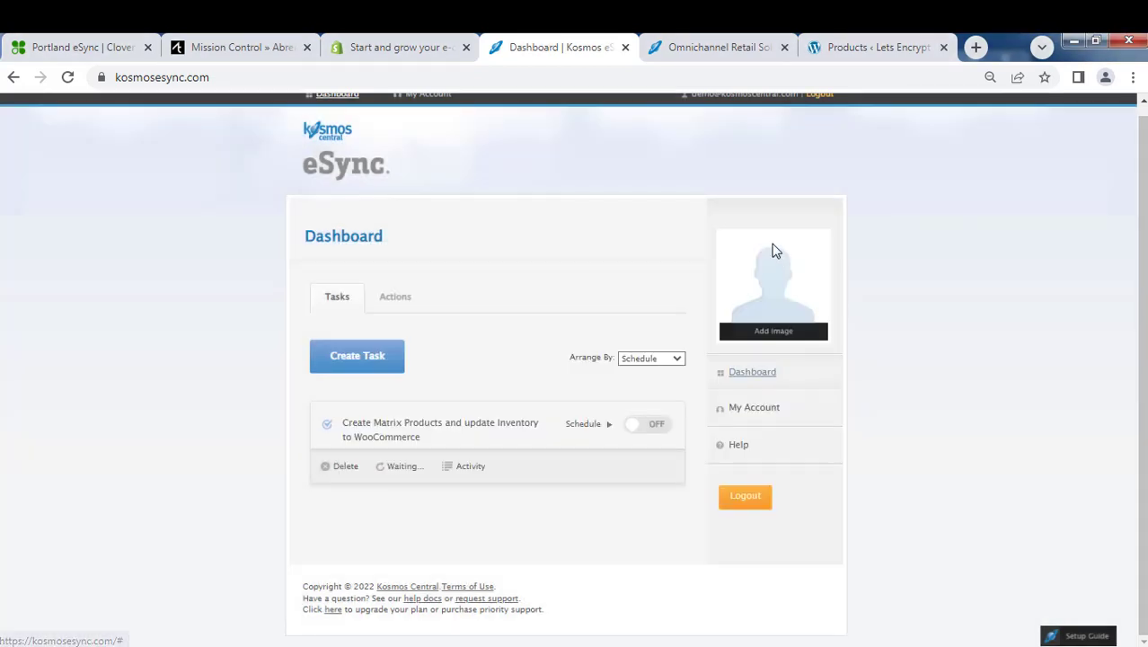
- Download the task's activity log file, open it to check the sync requests, and close it and the log dialog
left_click(470, 466)
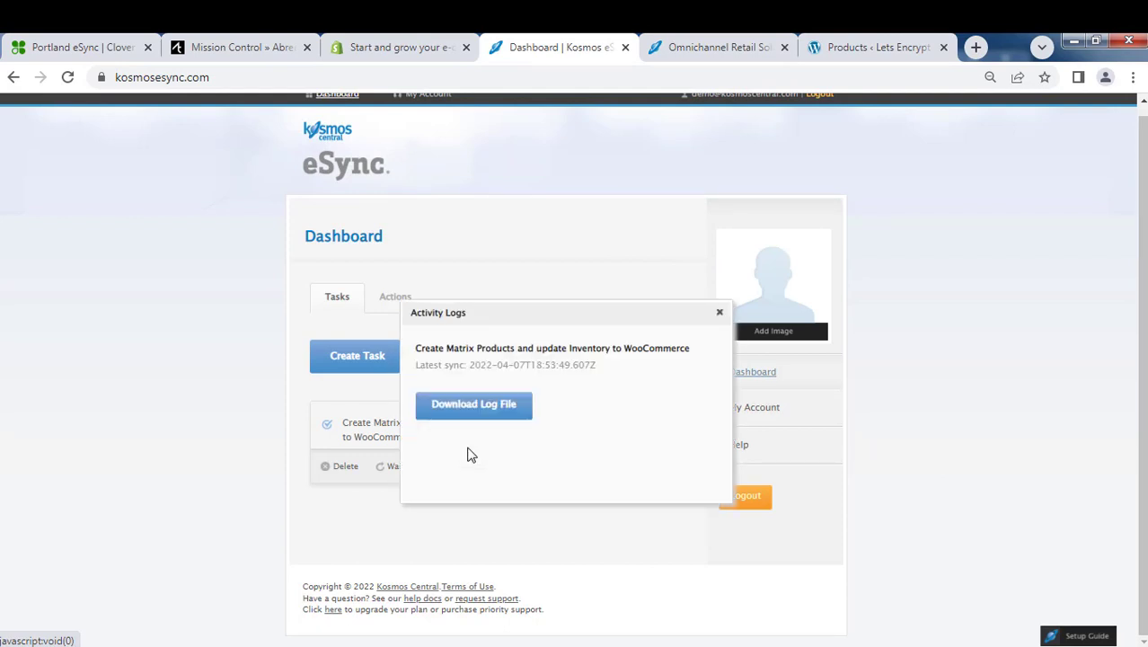
left_click(468, 403)
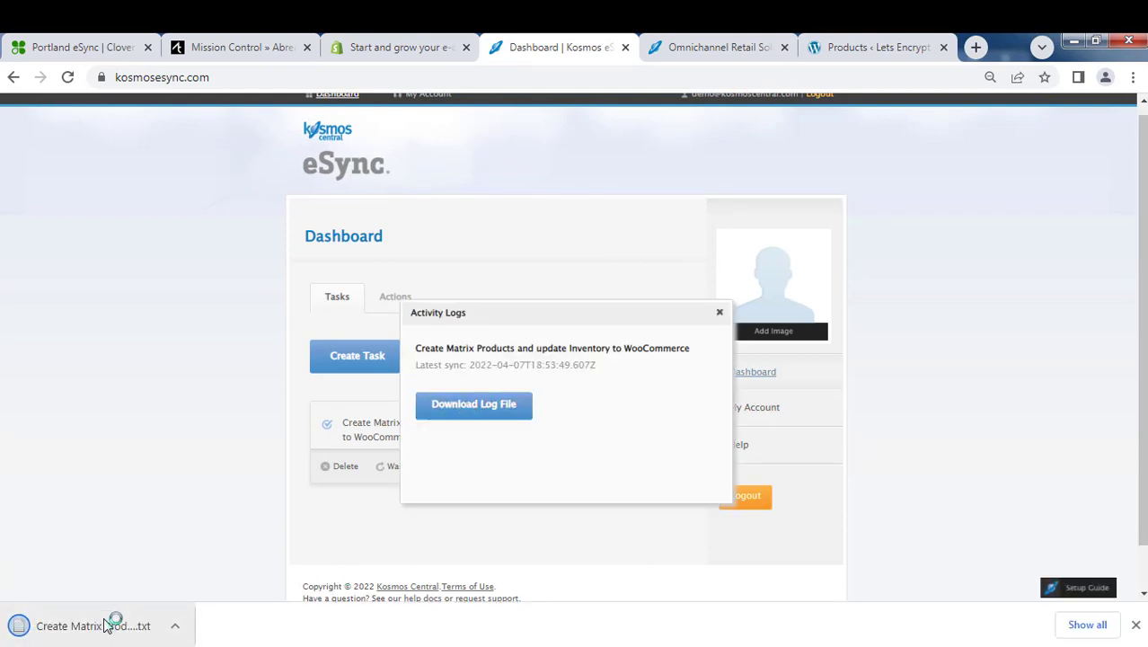
left_click(106, 626)
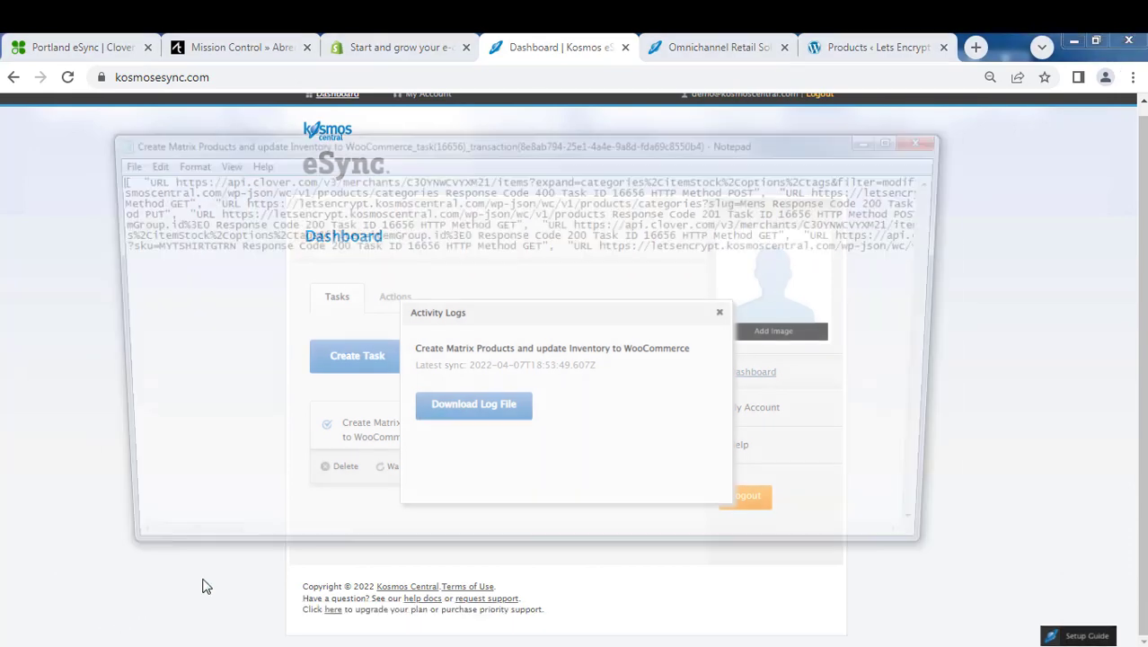
left_click(935, 139)
left_click(719, 314)
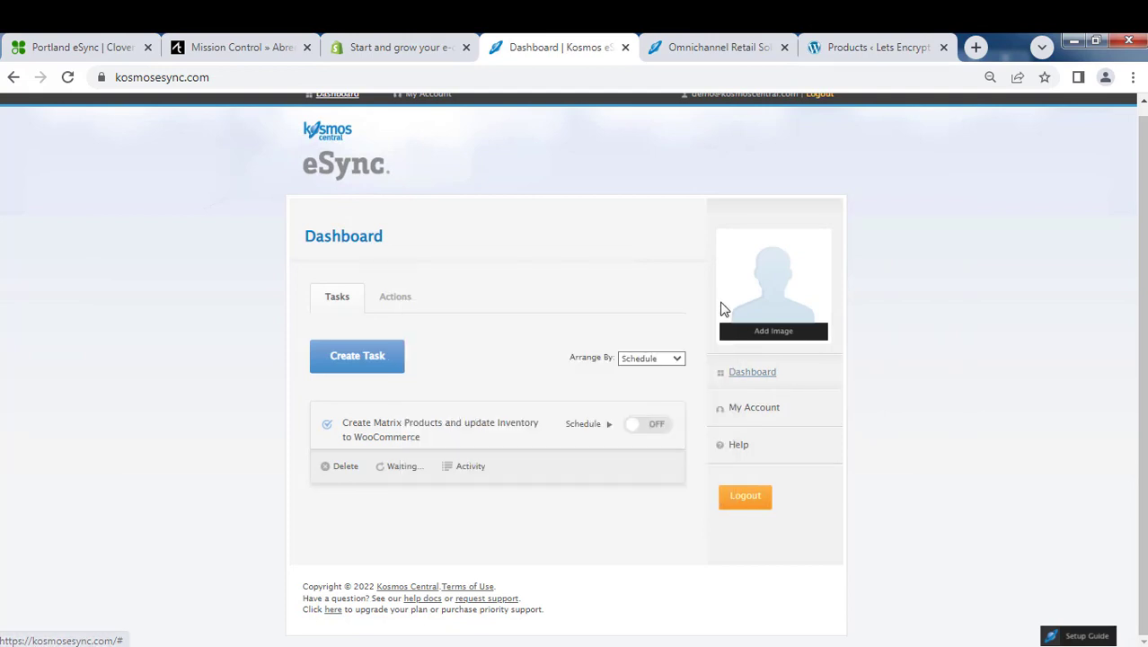
- Refresh the WooCommerce product list, open My Great T-Shirt for editing and examine its variations
left_click(856, 49)
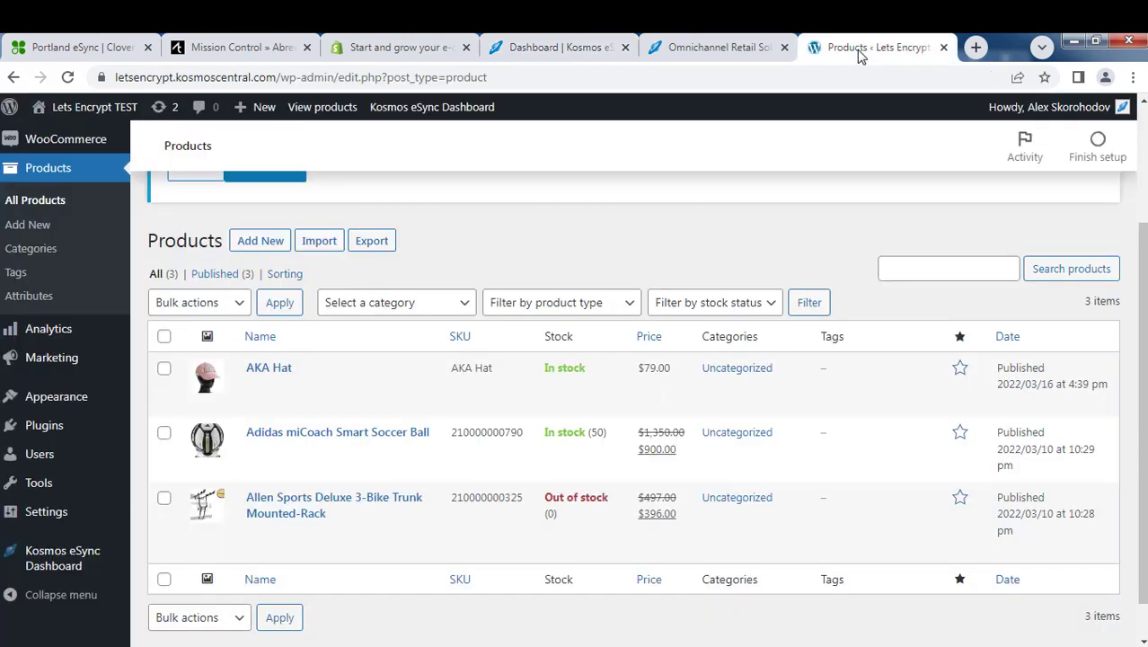
left_click(67, 78)
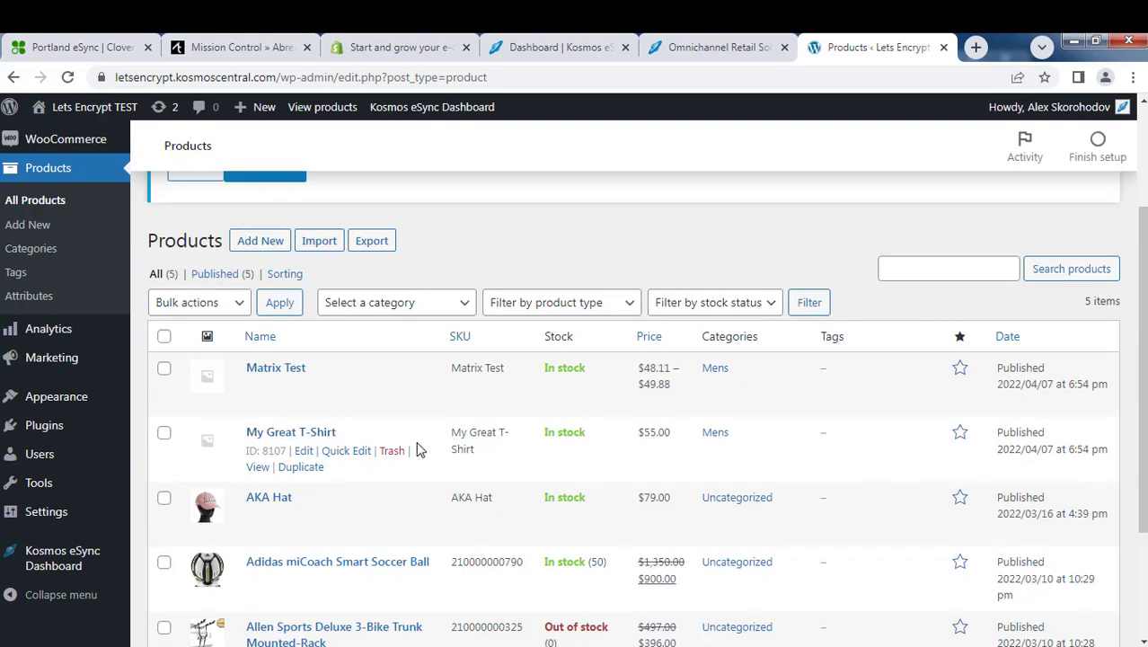
left_click(304, 453)
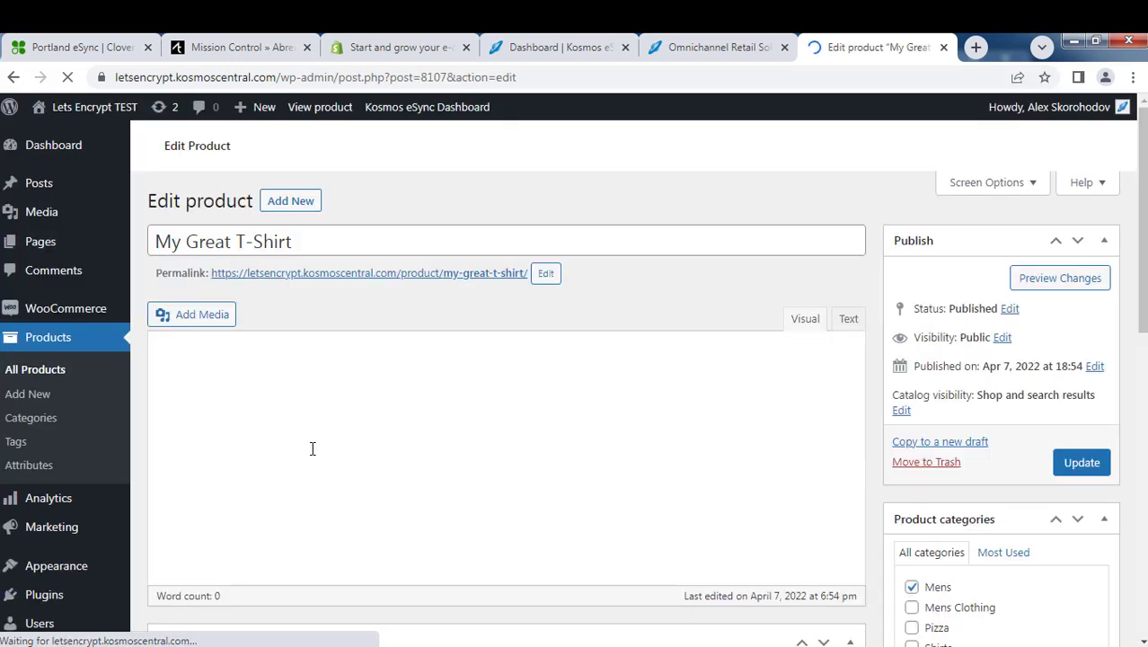
scroll(316, 451, "down", 7)
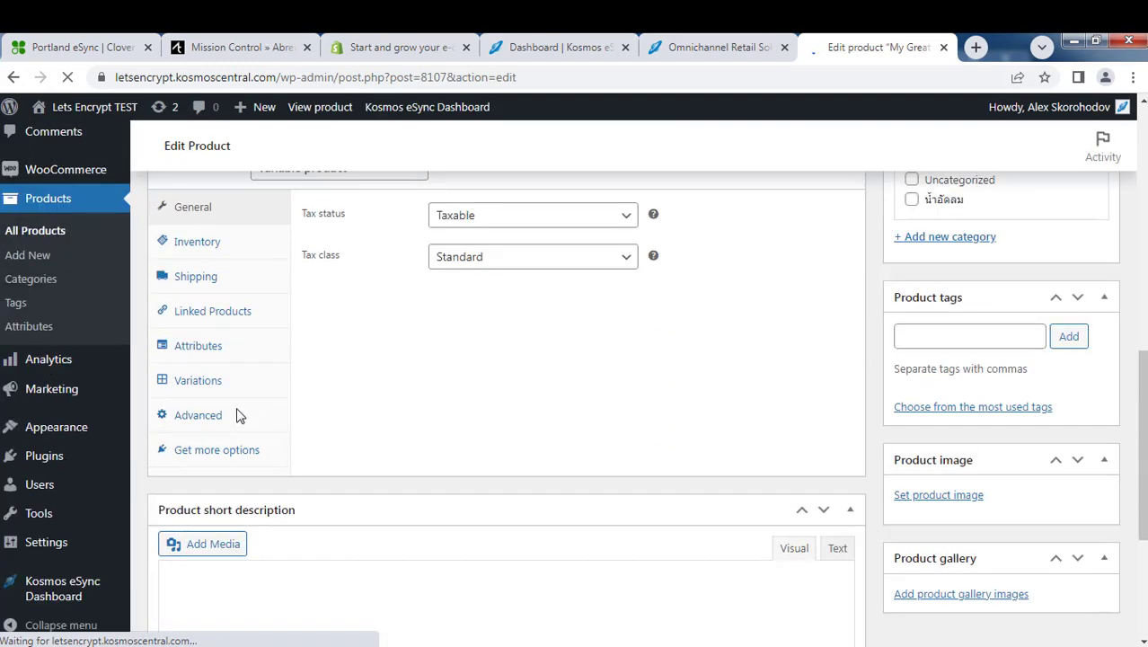
left_click(195, 381)
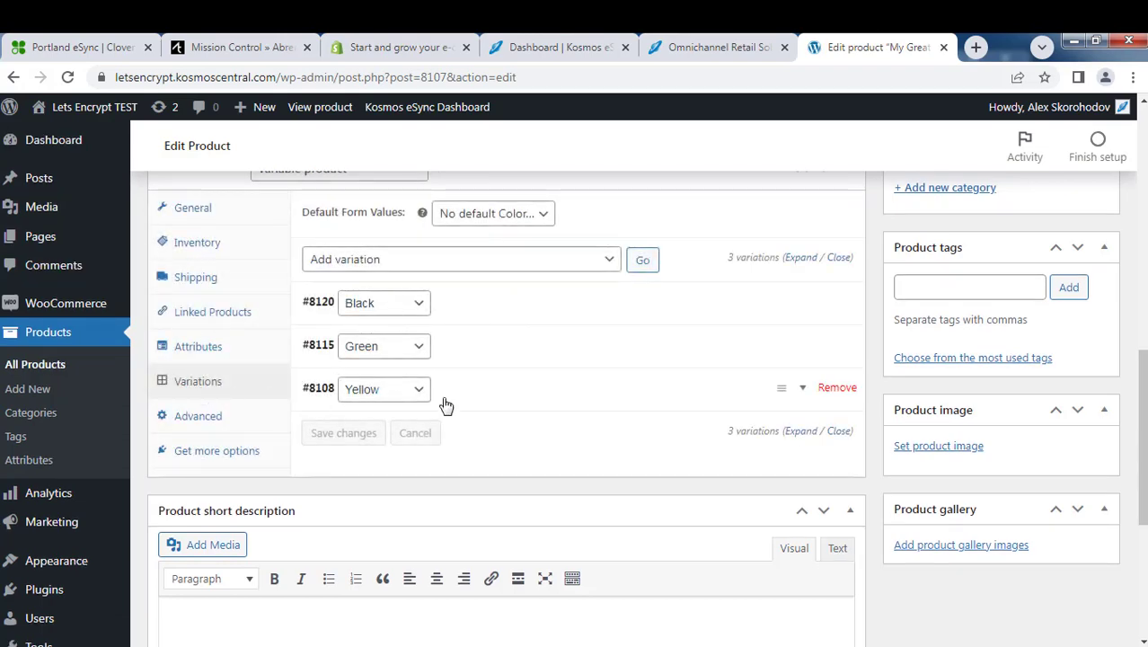
- Switch to the Kosmos Central website's home page
left_click(716, 49)
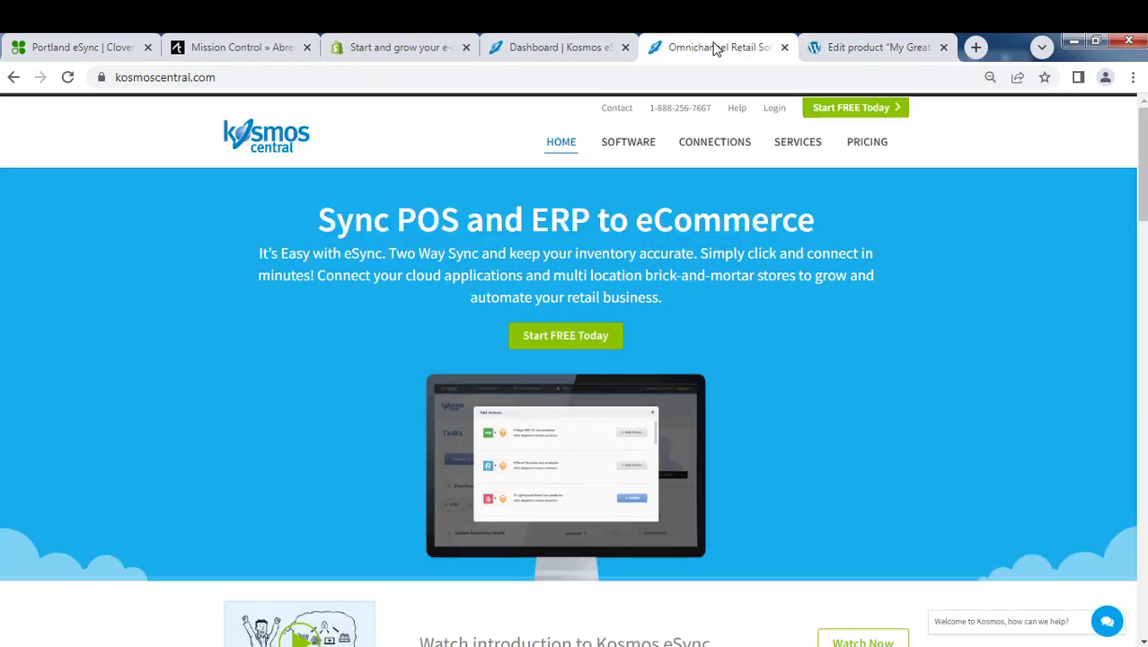